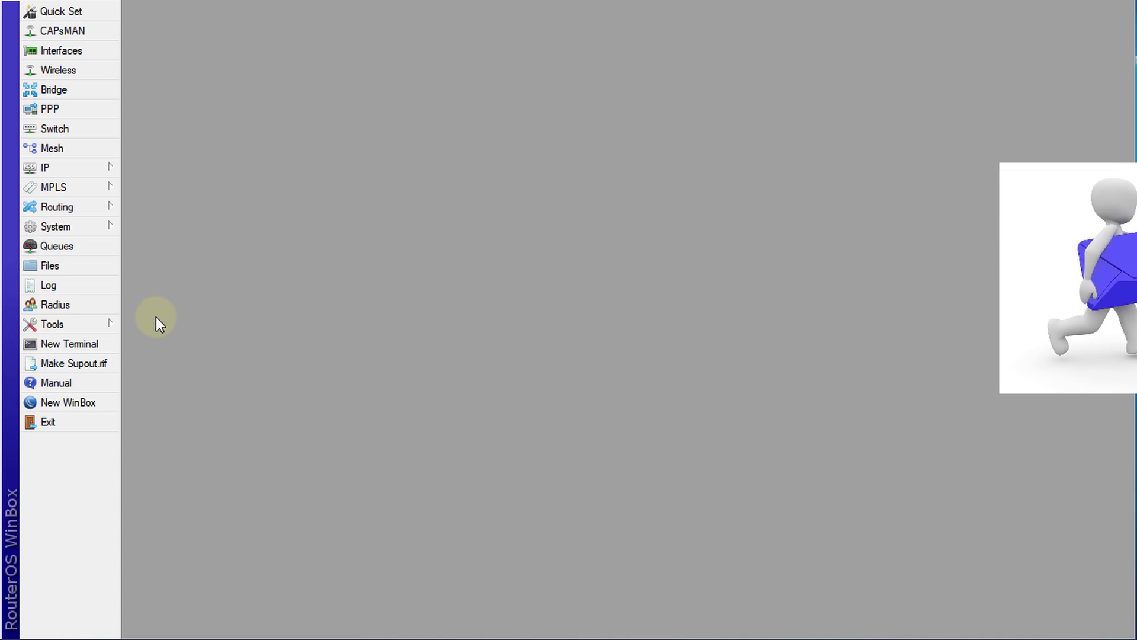
In Tools > Email, set server 74.125.141.108, port 587 and Start TLS to yes
click(87, 322)
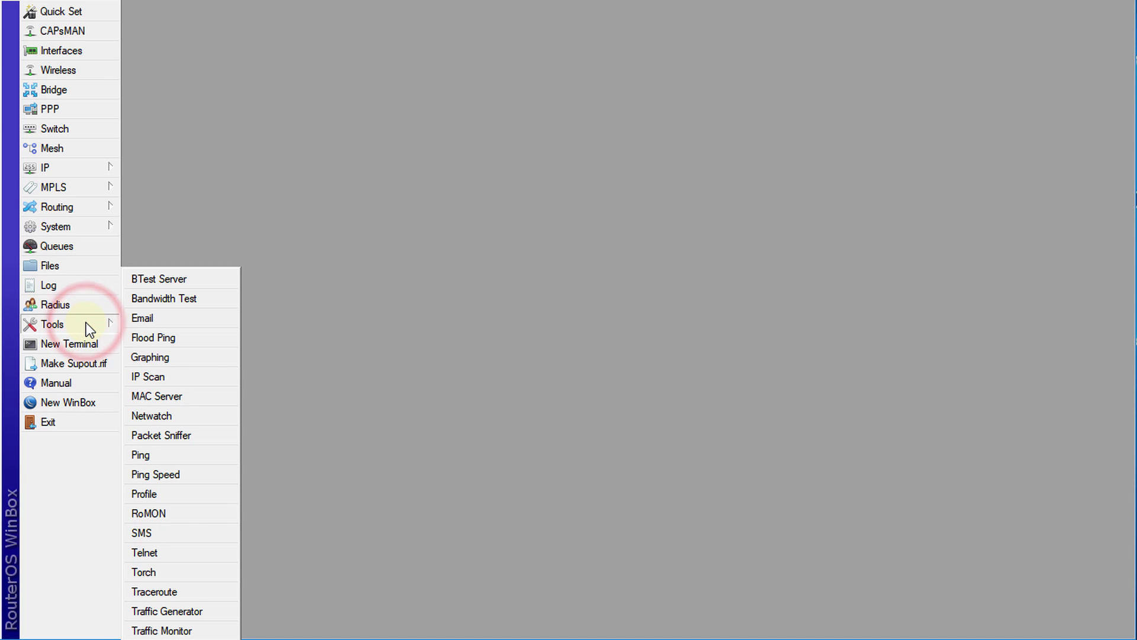
click(175, 318)
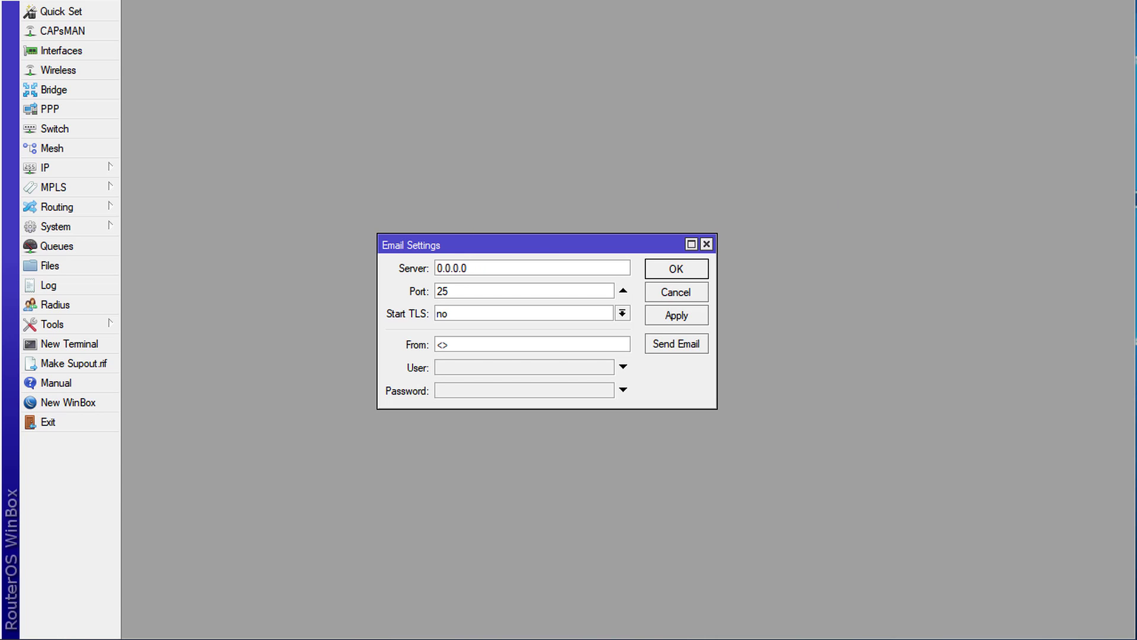
click(505, 267)
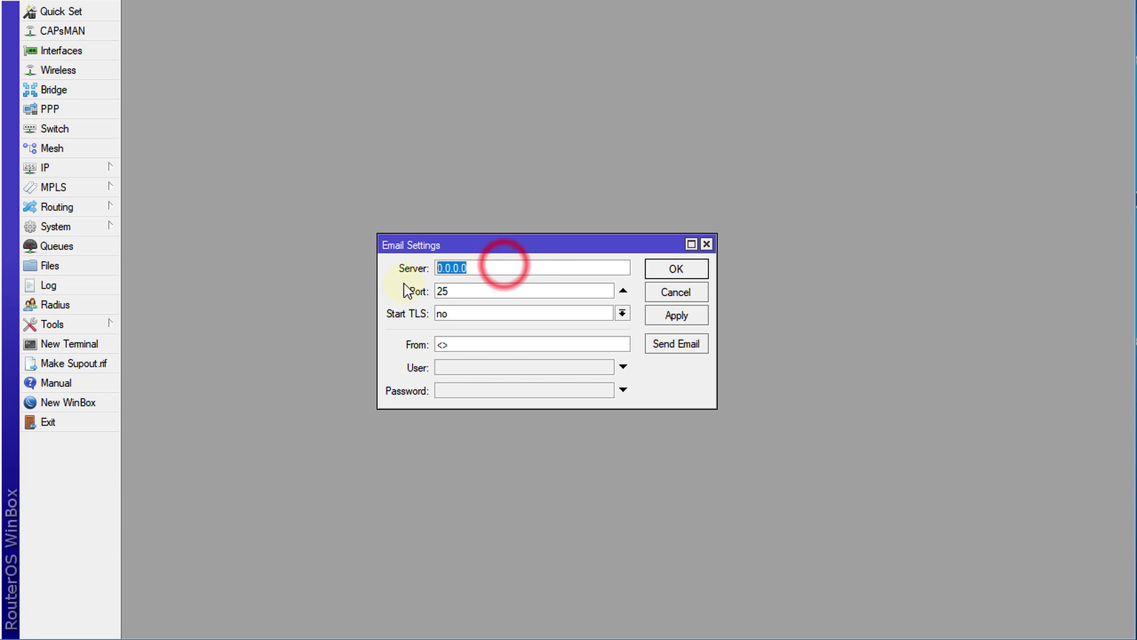
text(74.125.141.108)
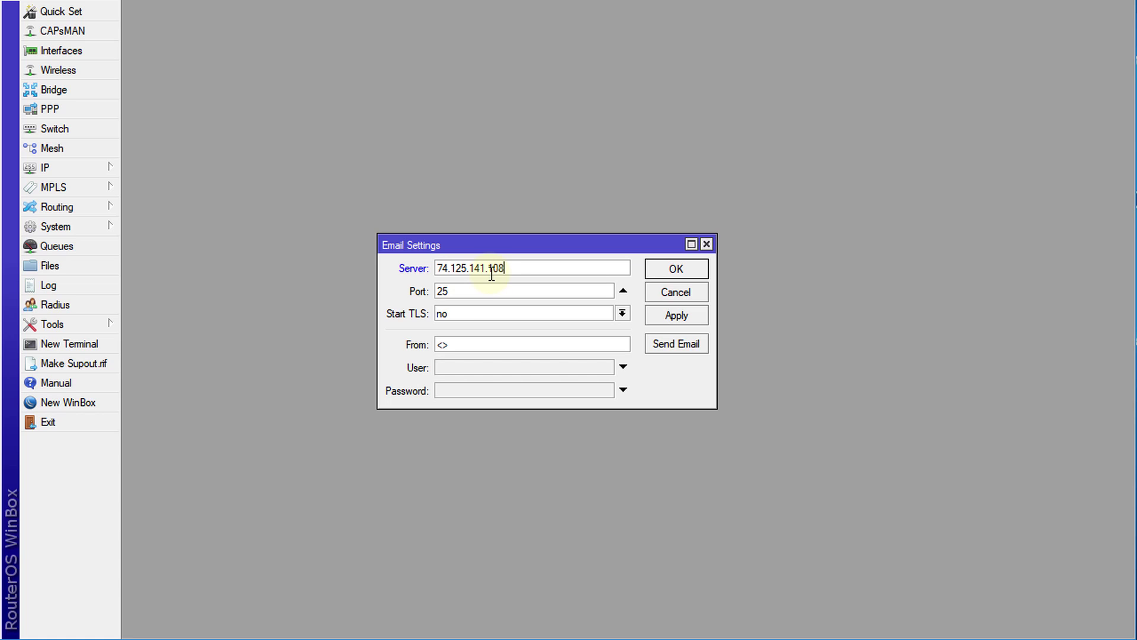
double_click(467, 291)
text(587)
click(513, 322)
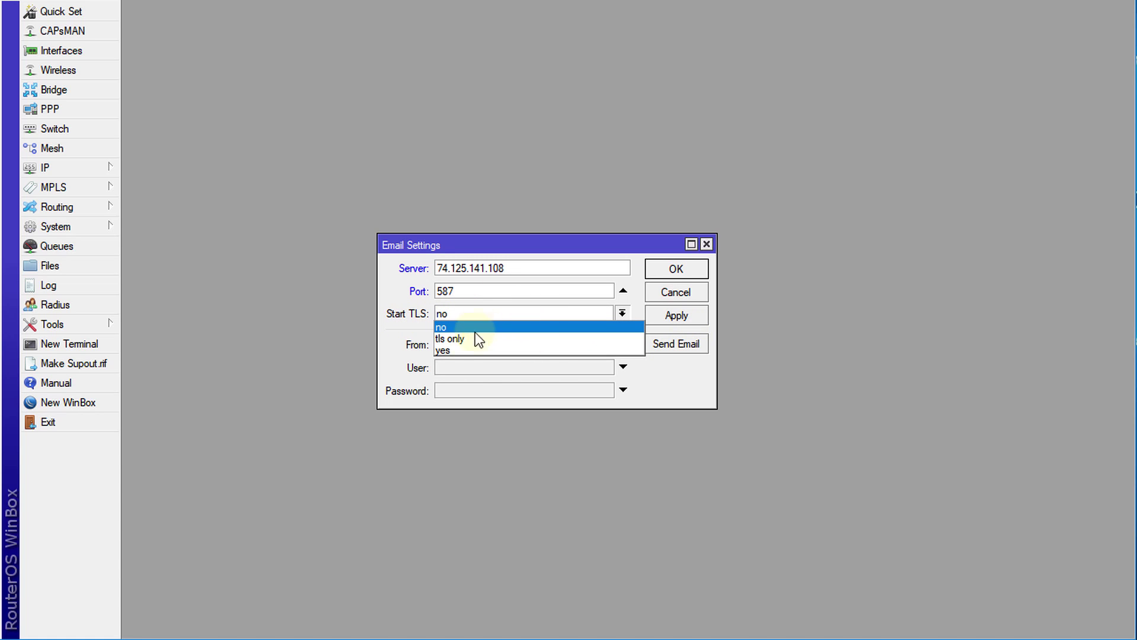
click(458, 350)
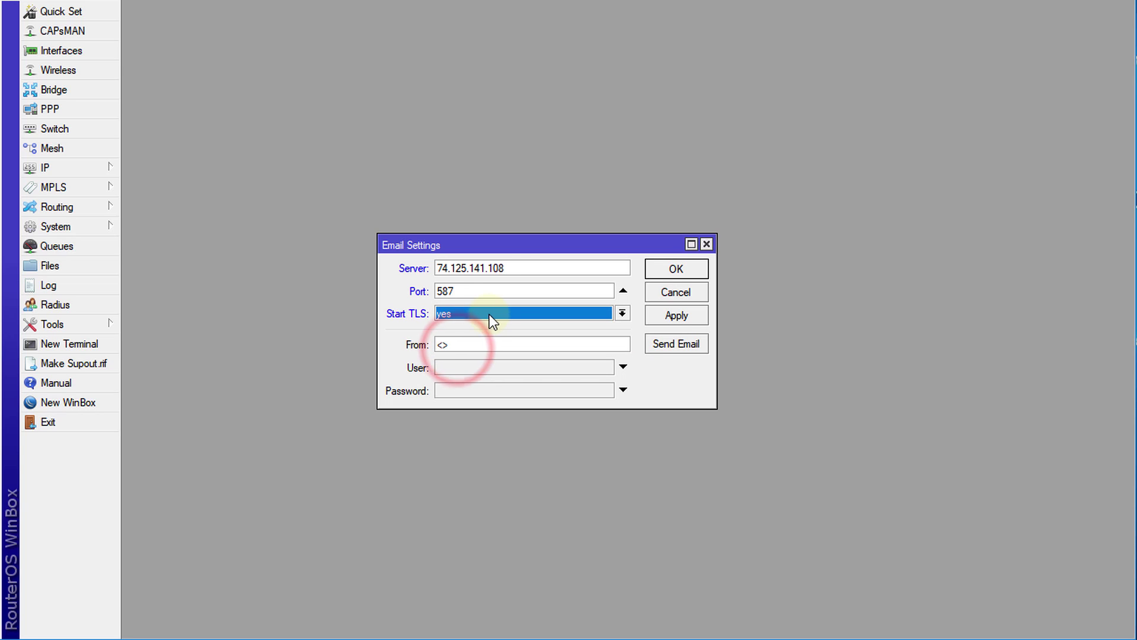
Enter the Gmail address as the From sender and copy it into User
double_click(459, 349)
key(BackSpace)
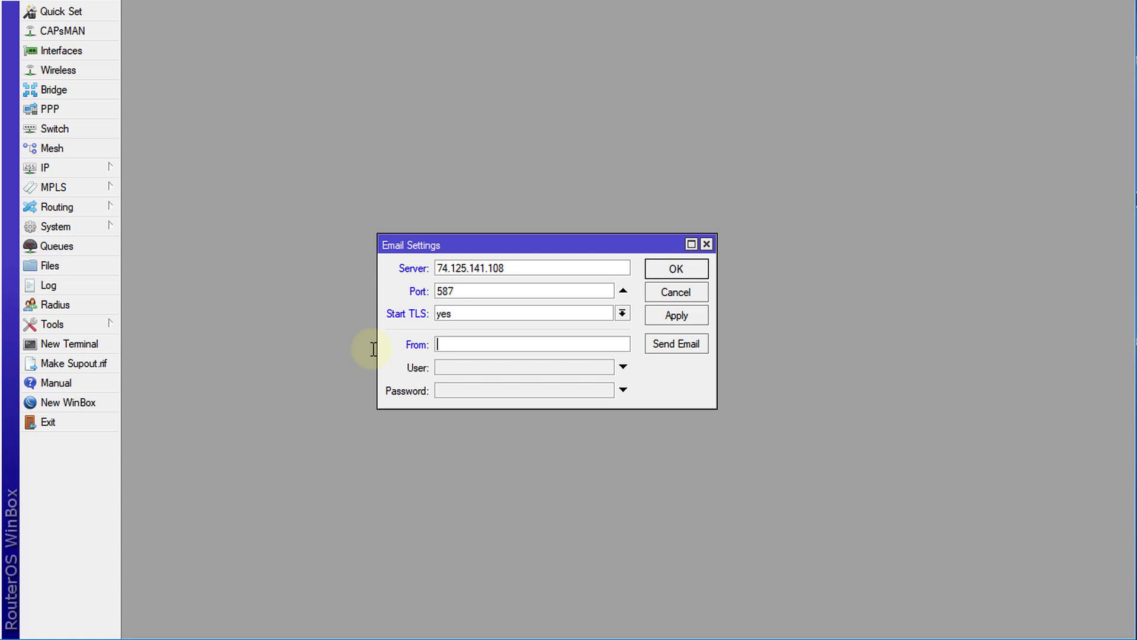
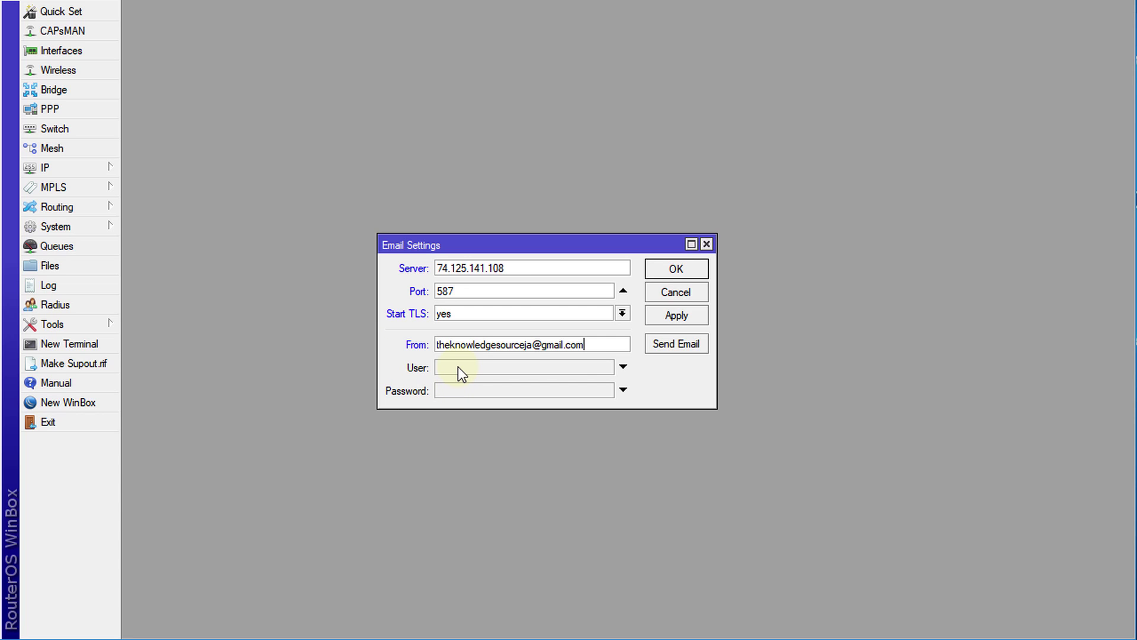
drag(586, 345, 413, 353)
key(ctrl+c)
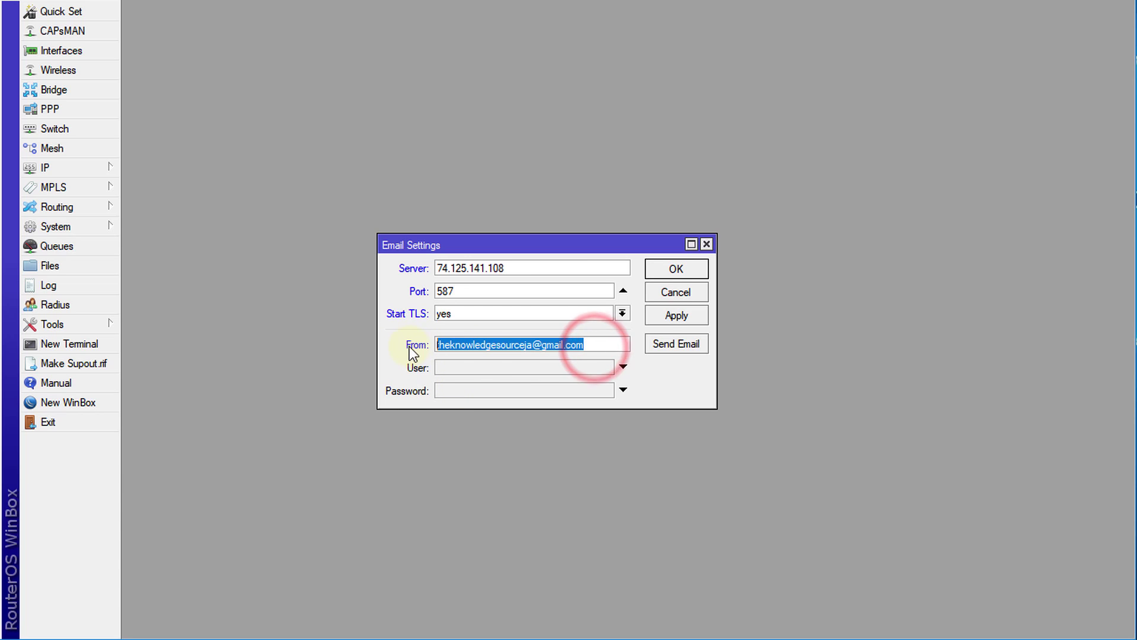
click(500, 365)
key(ctrl+v)
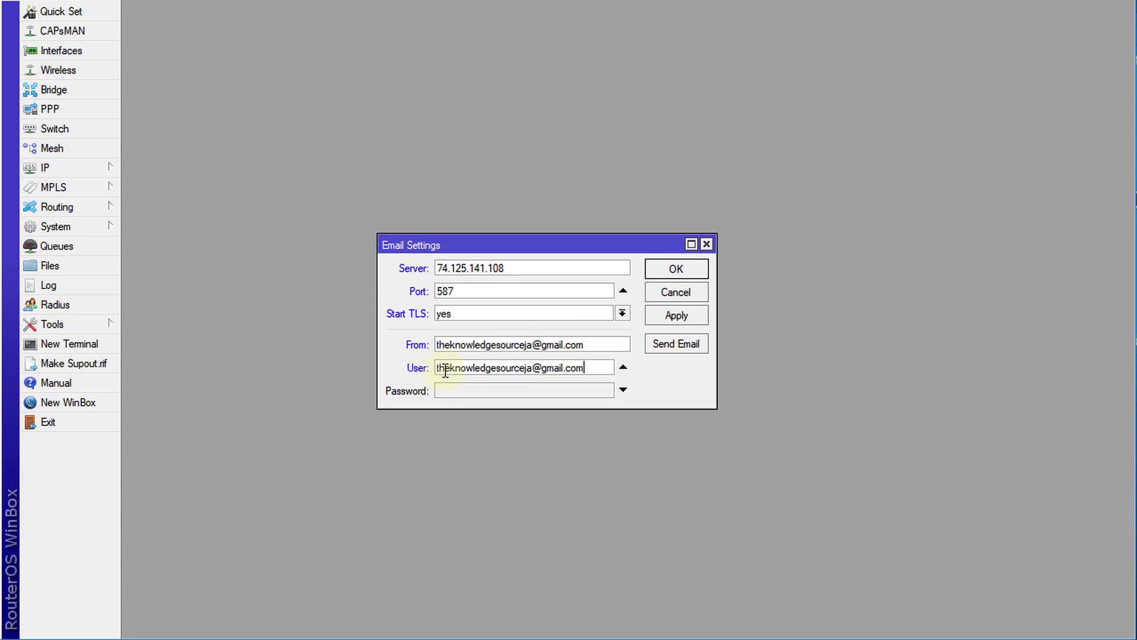
Enter the account password and apply the email settings
click(481, 389)
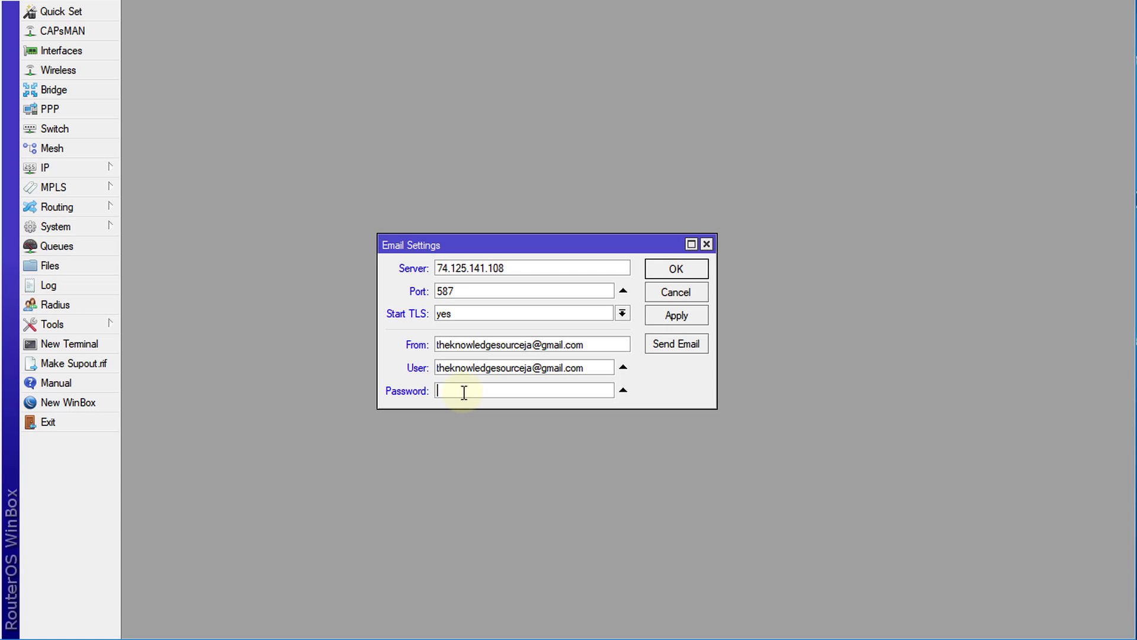
text(**************)
click(654, 320)
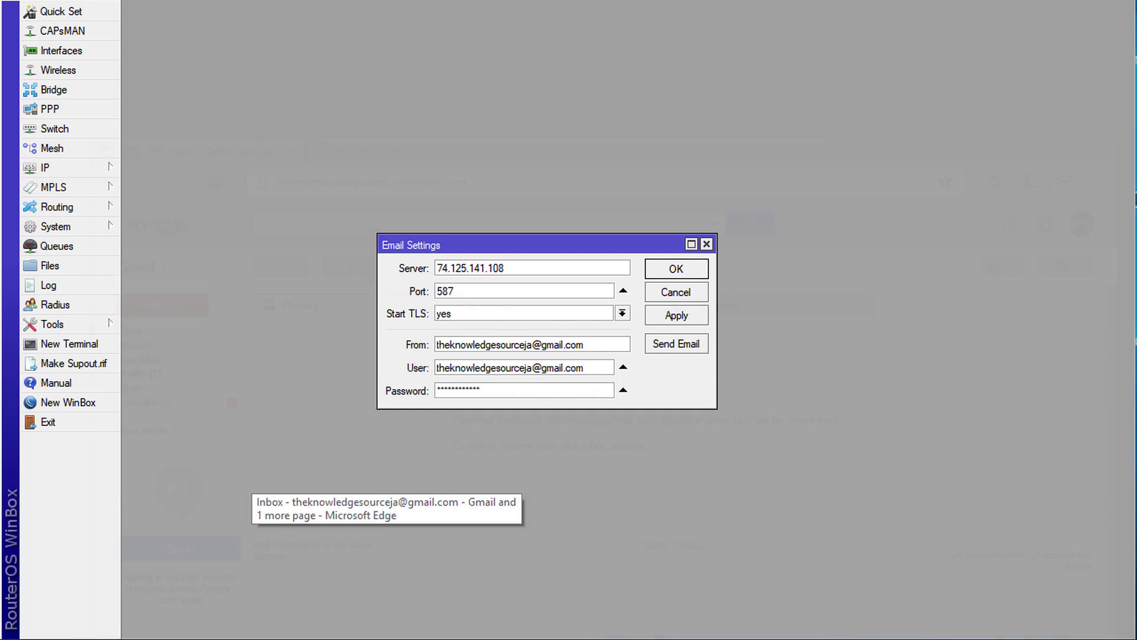
Bring the Edge window showing the Gmail inbox forward and maximize it
click(388, 636)
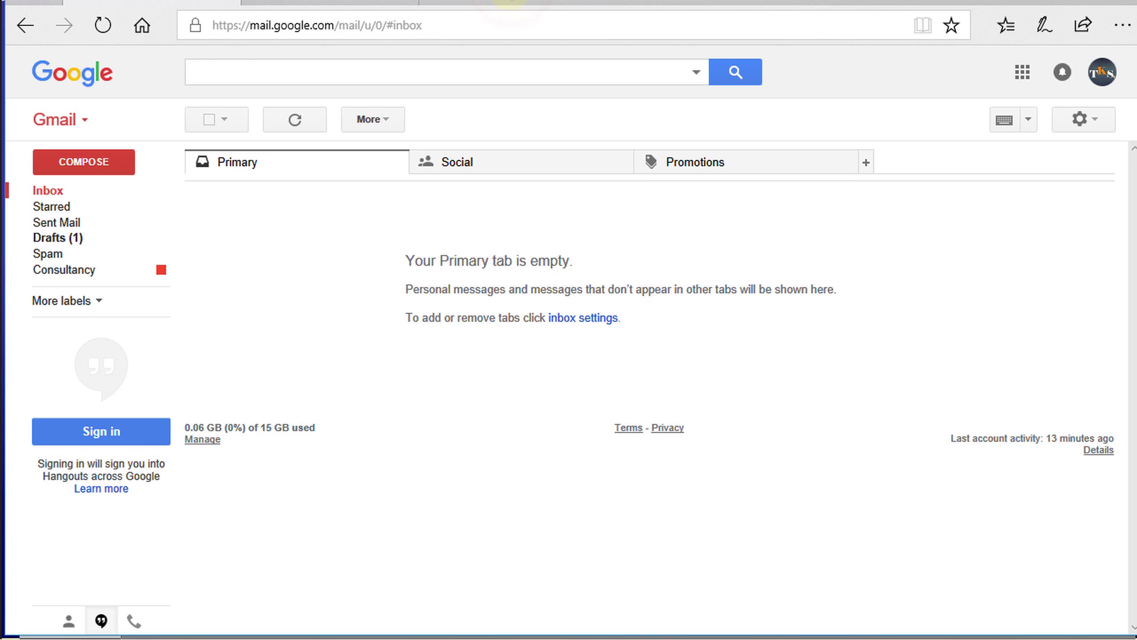
double_click(508, 4)
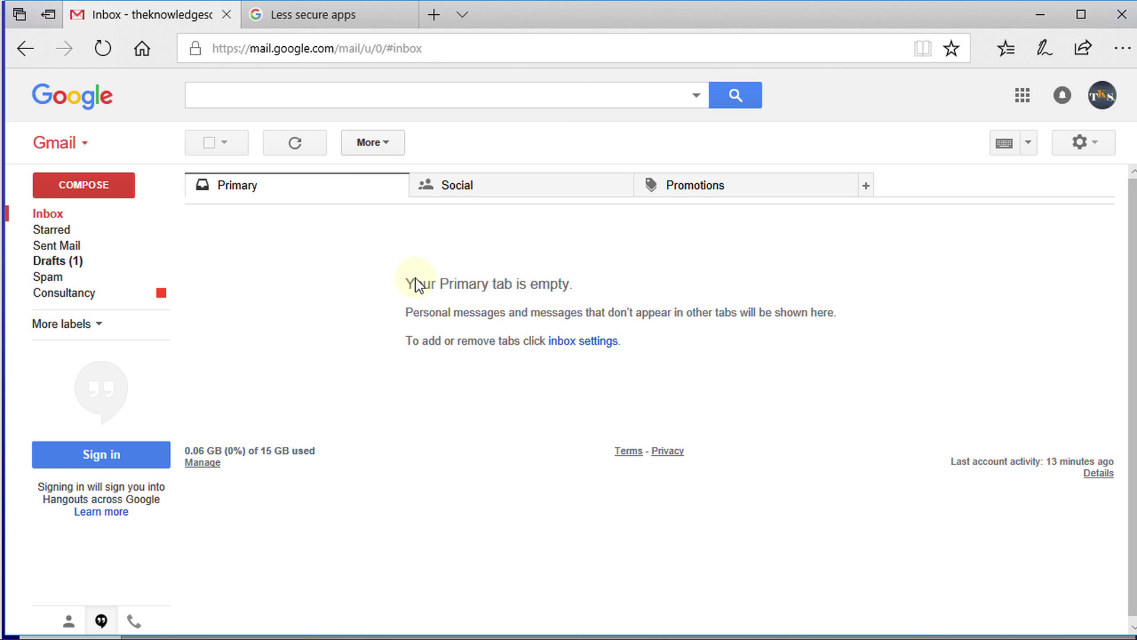
Switch Allow less secure apps to ON, then return to WinBox's Send Email form
click(292, 18)
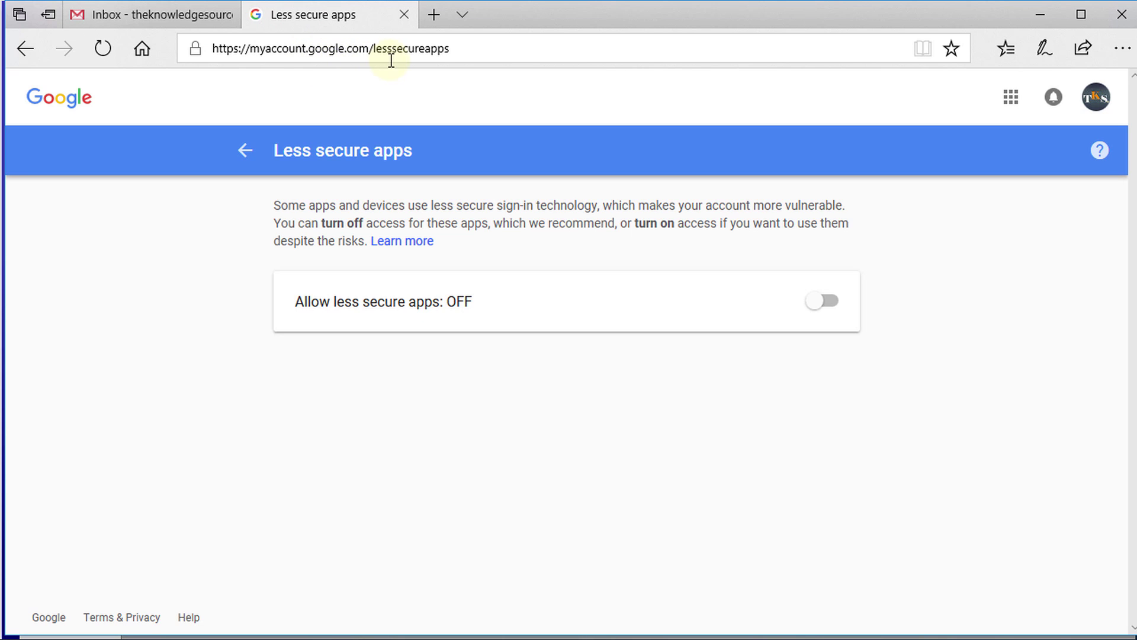
click(468, 49)
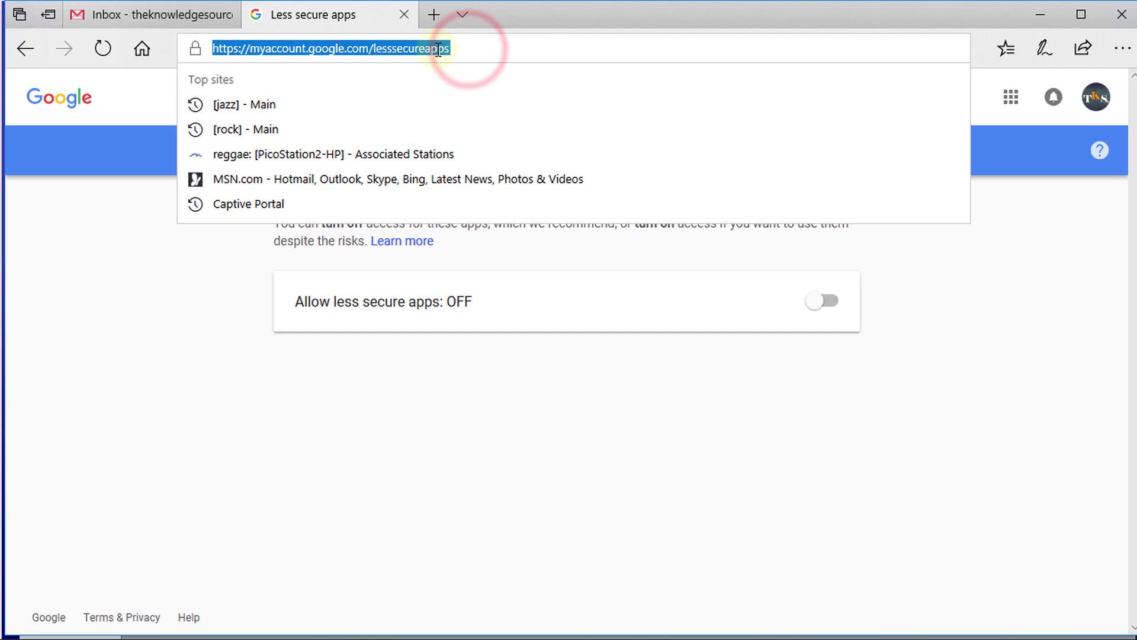
click(995, 336)
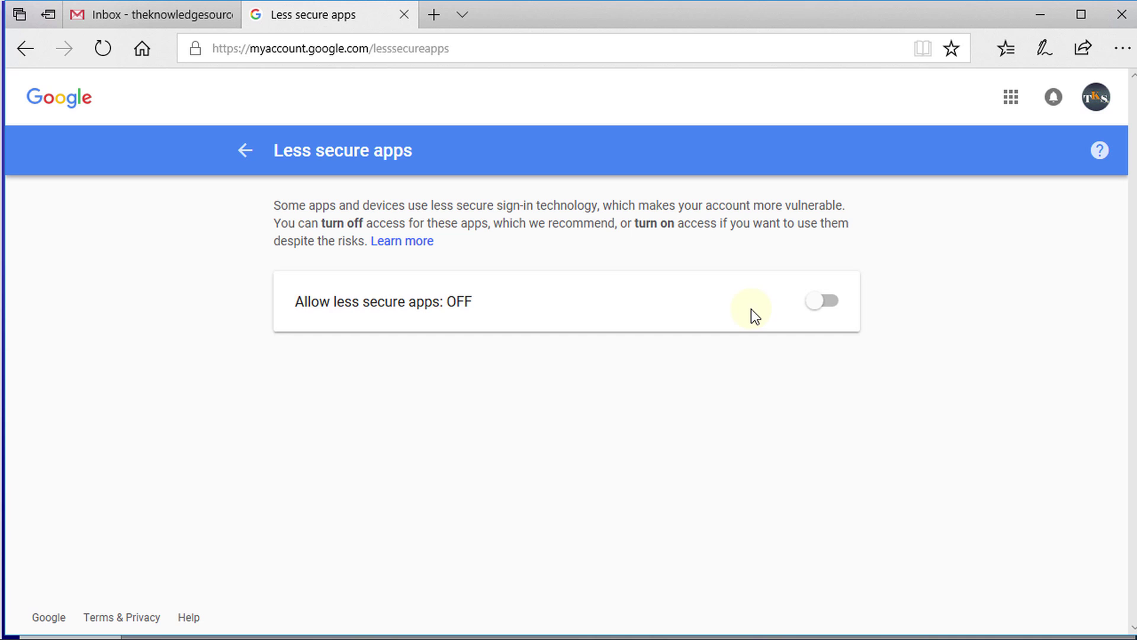
click(825, 304)
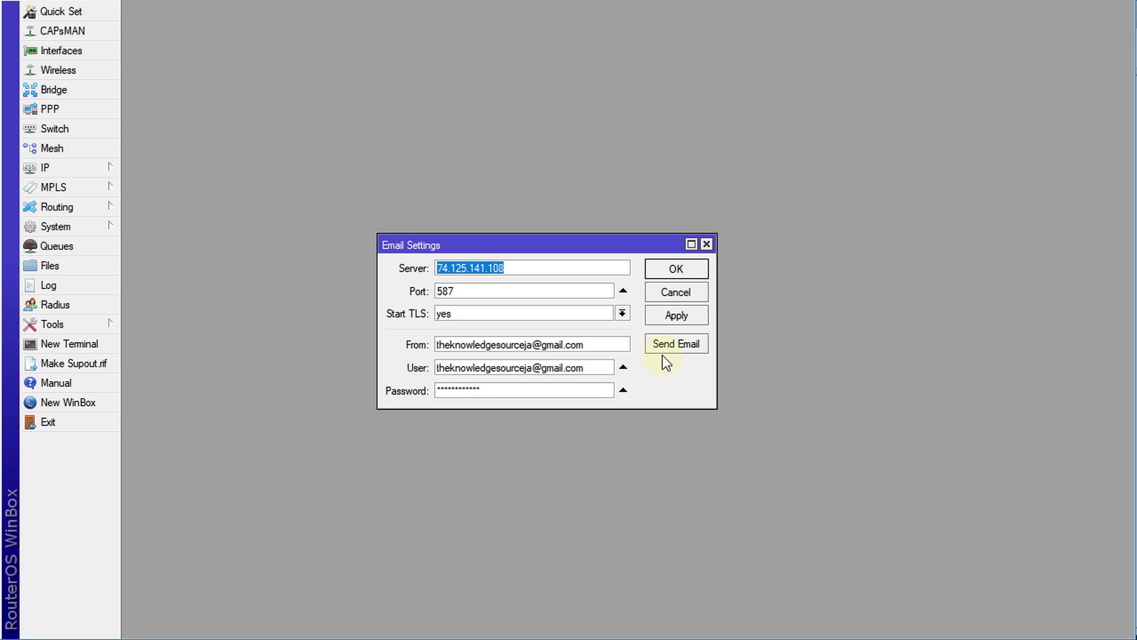
click(670, 345)
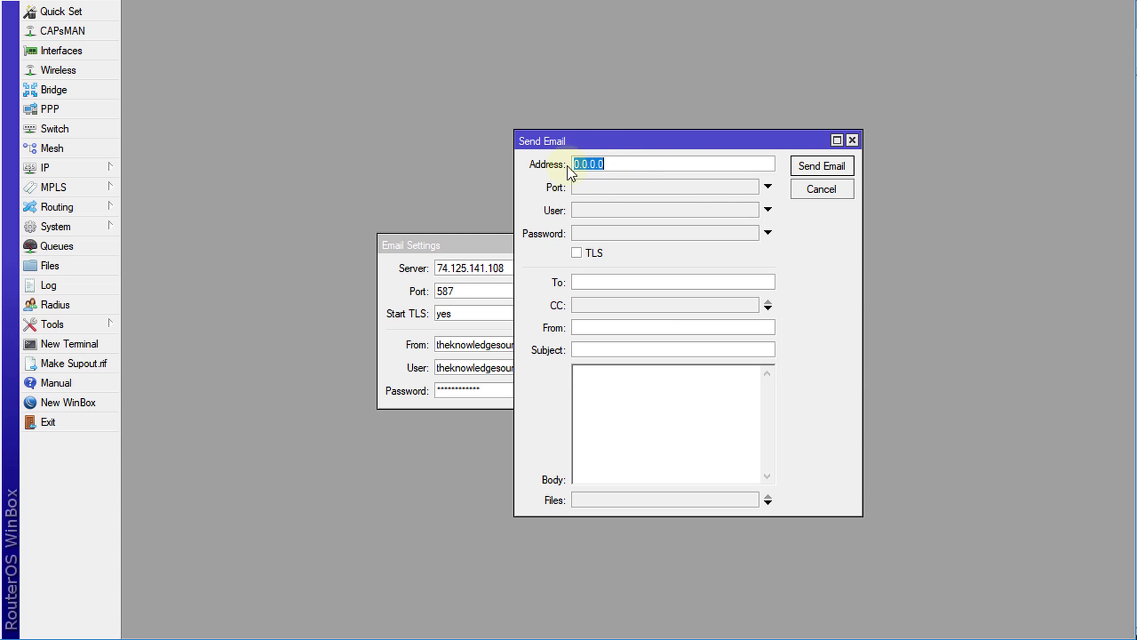
Send a test email to the Gmail address with subject 'Test Email' and body 'This is a test email.'
drag(662, 153, 724, 151)
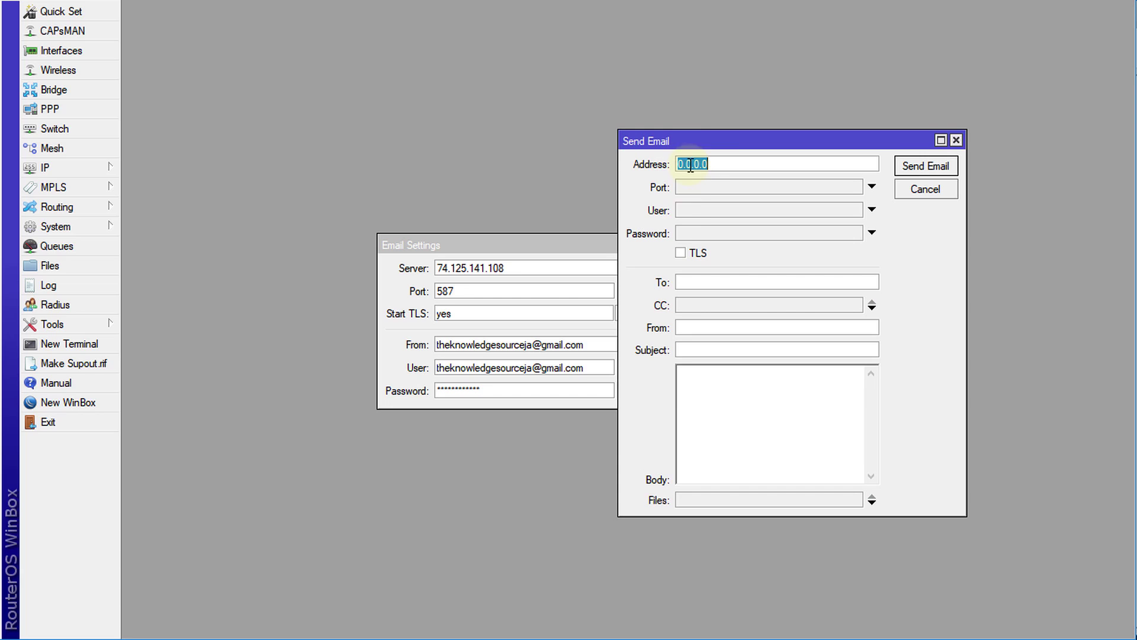
click(711, 284)
key(ctrl+v)
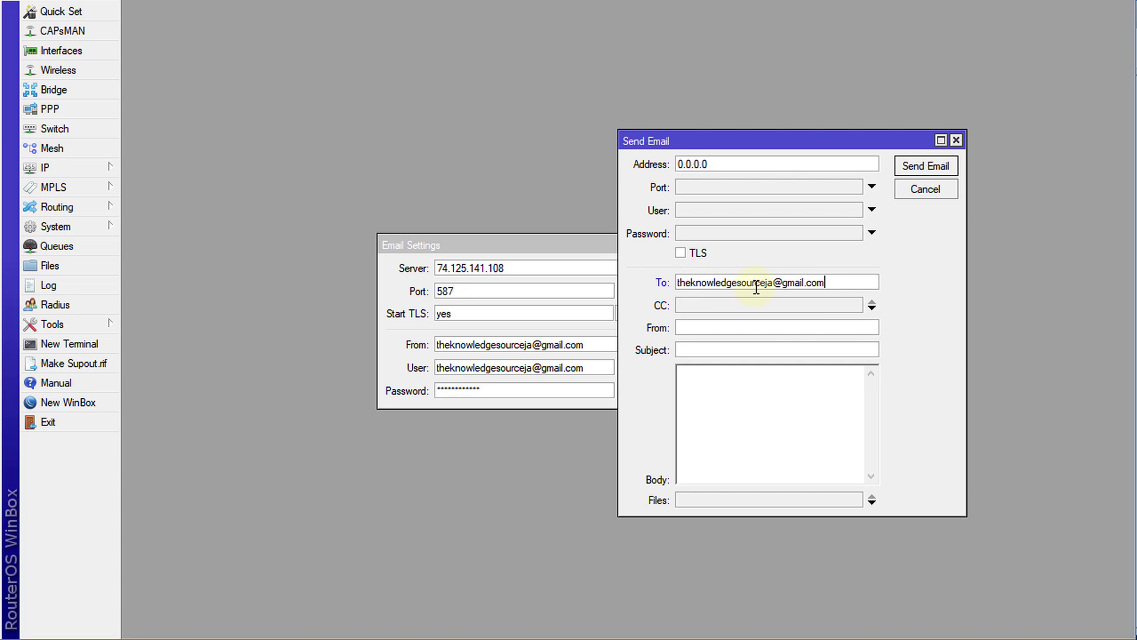
click(713, 327)
key(ctrl+v)
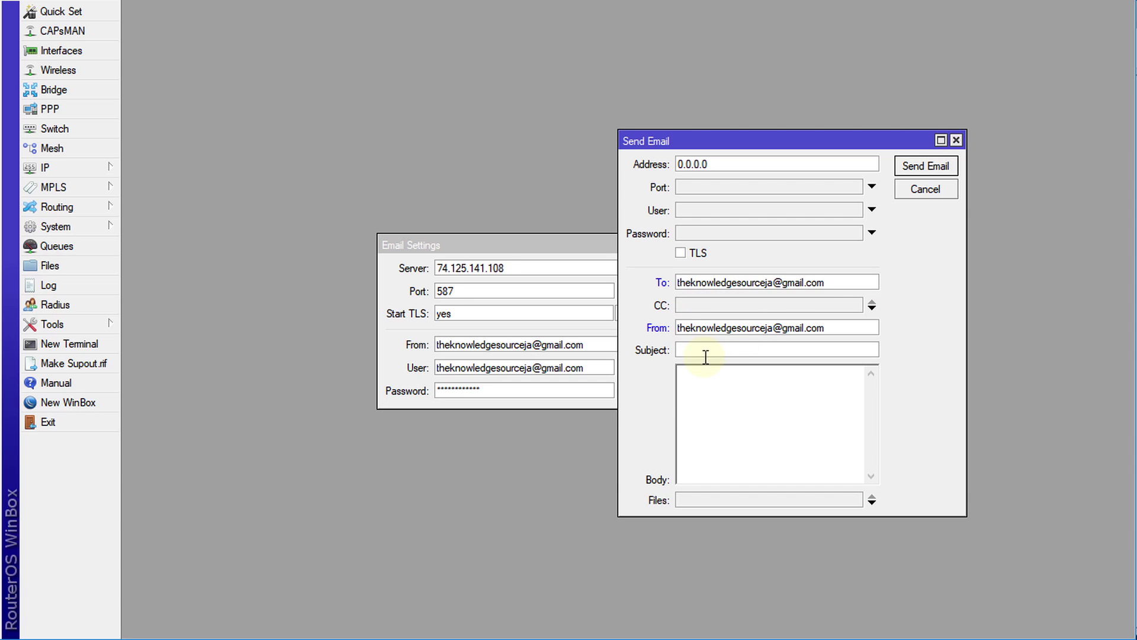
click(701, 351)
text(Test)
text( Ema)
text(il)
text(This )
text(is a test ema)
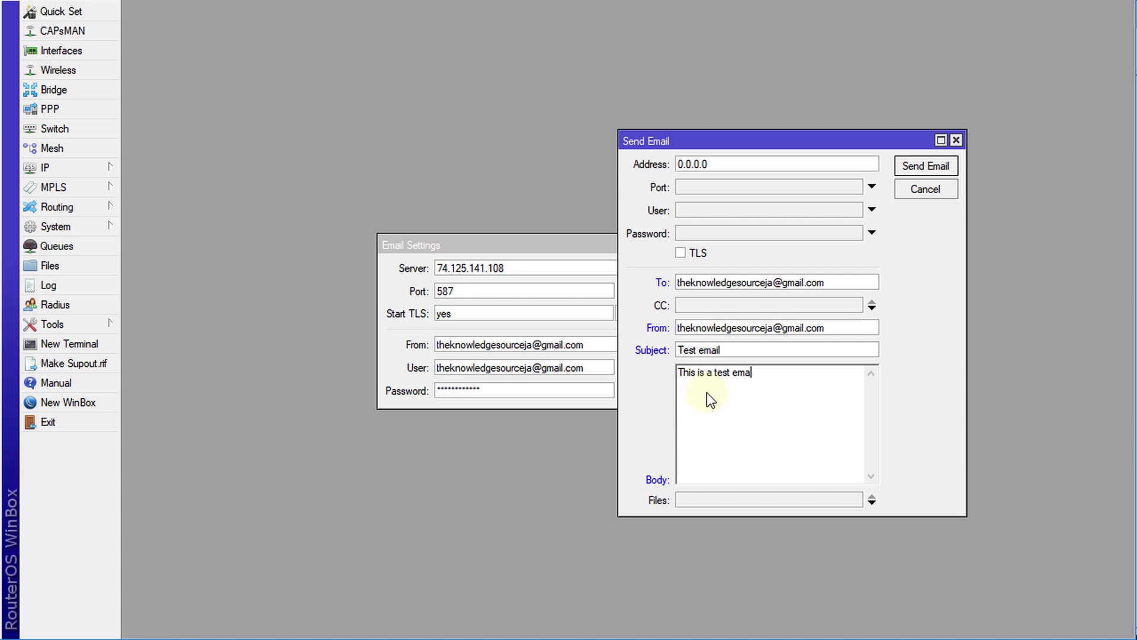
text(il.)
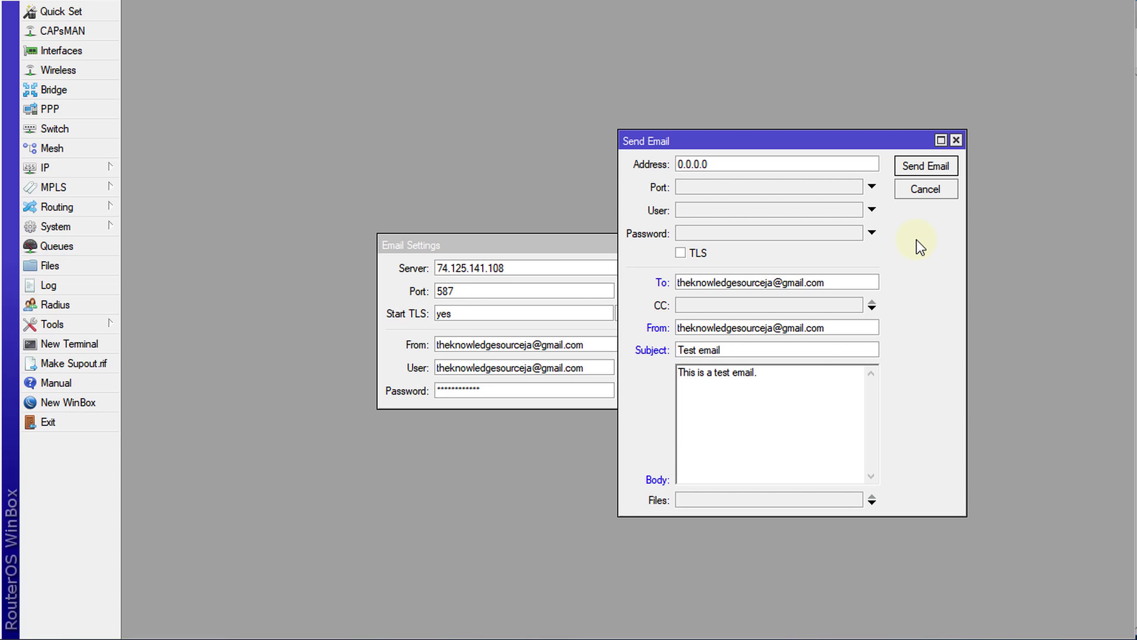
click(921, 169)
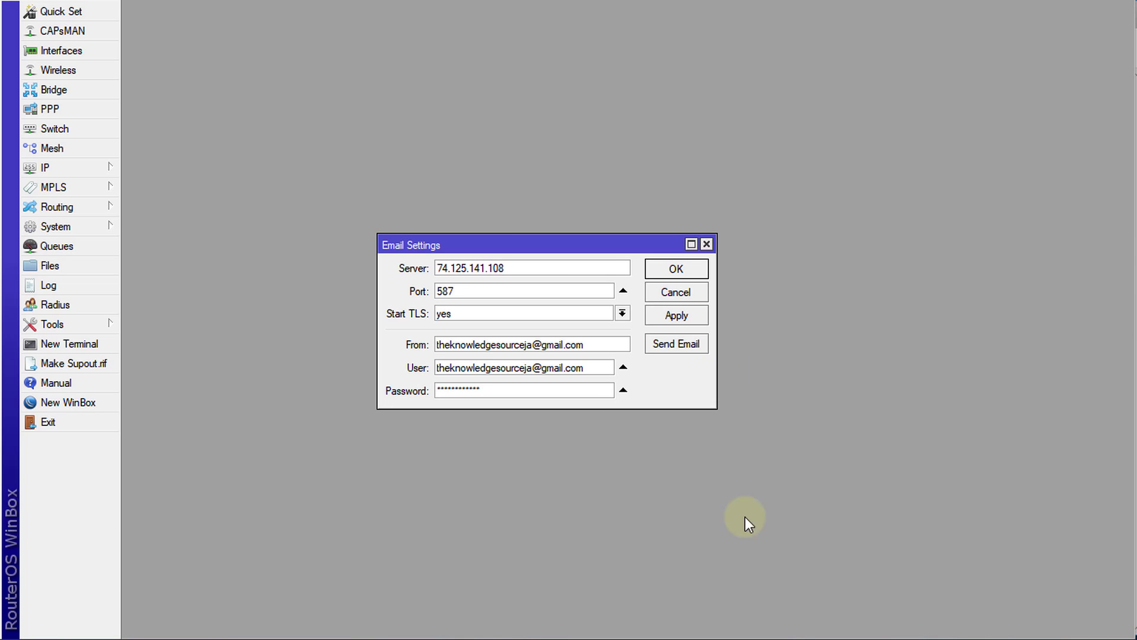
Open the received 'Test email' message from the Gmail inbox in Edge
click(391, 633)
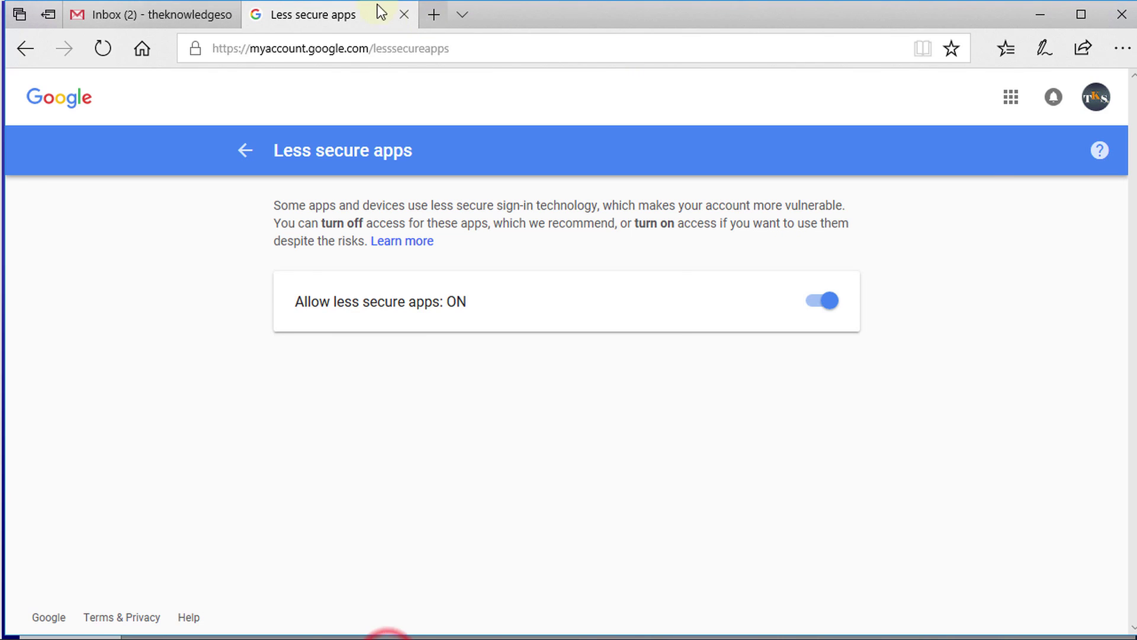
click(172, 17)
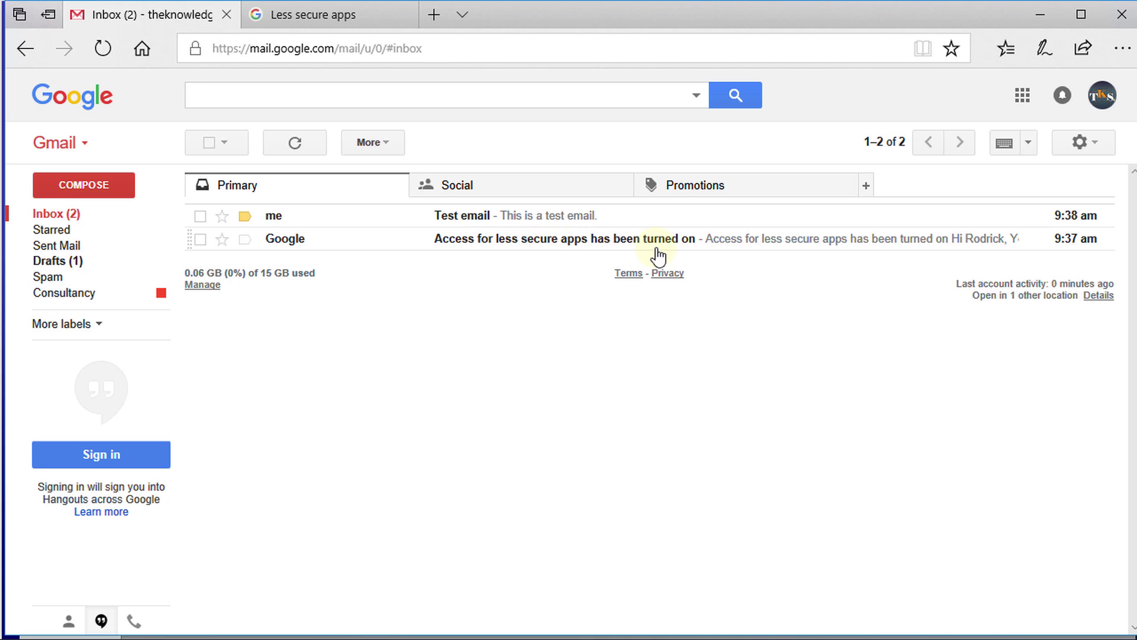
click(483, 218)
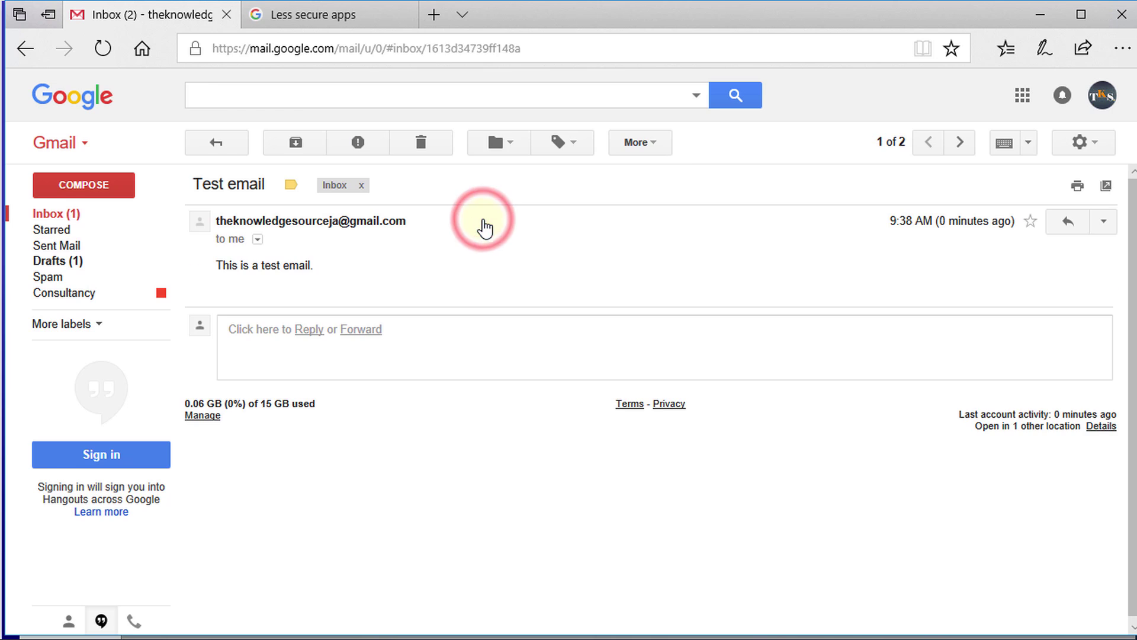